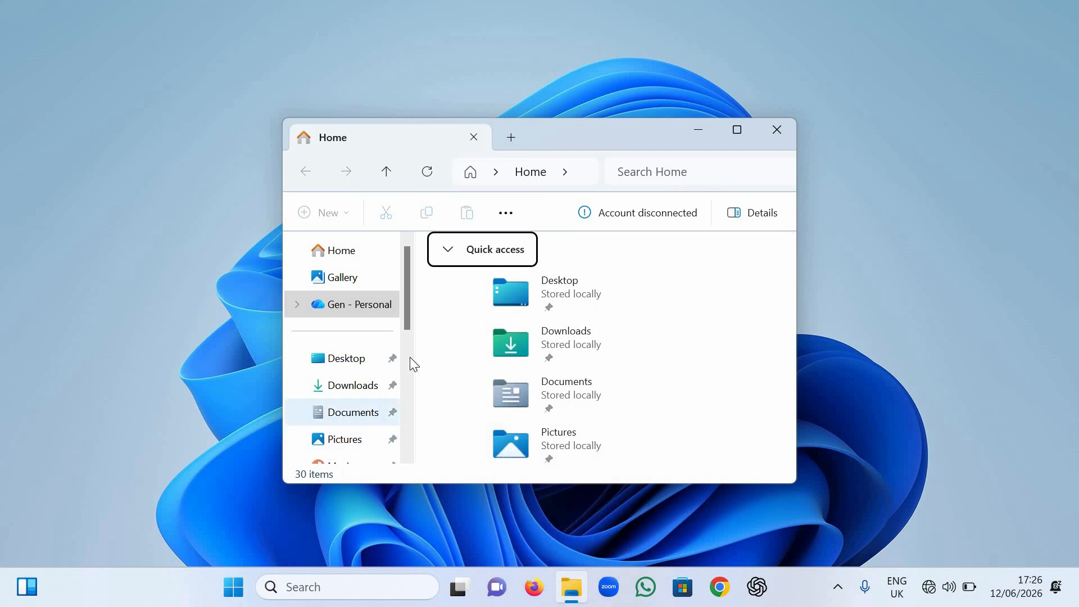
# Open the This PC location from the navigation list and reposition its window on the desktop
pyautogui.scroll(-2, 409, 357)
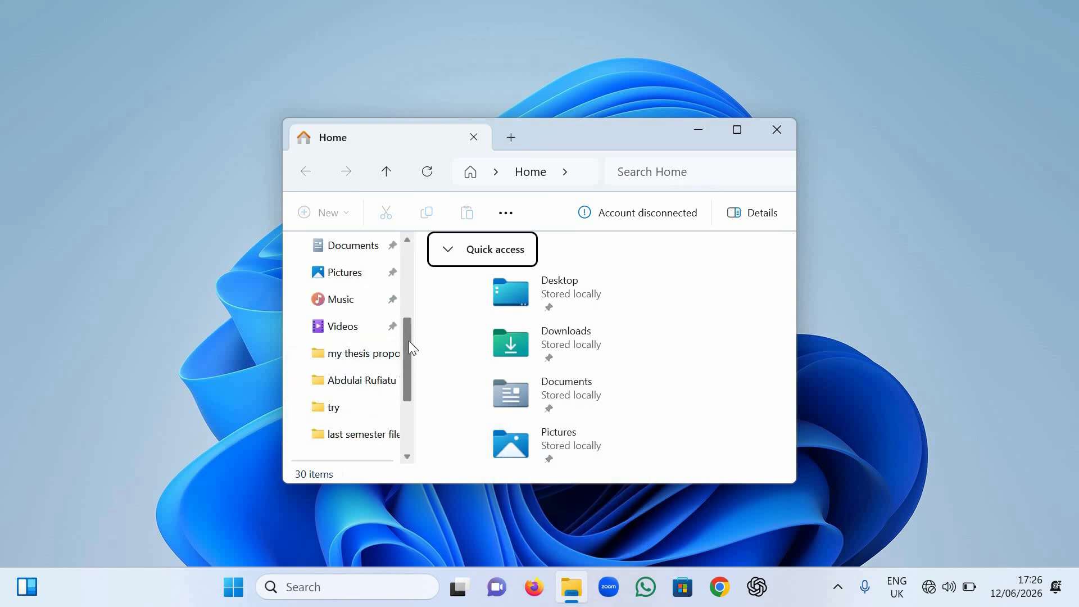
pyautogui.moveTo(409, 341); pyautogui.dragTo(411, 258)
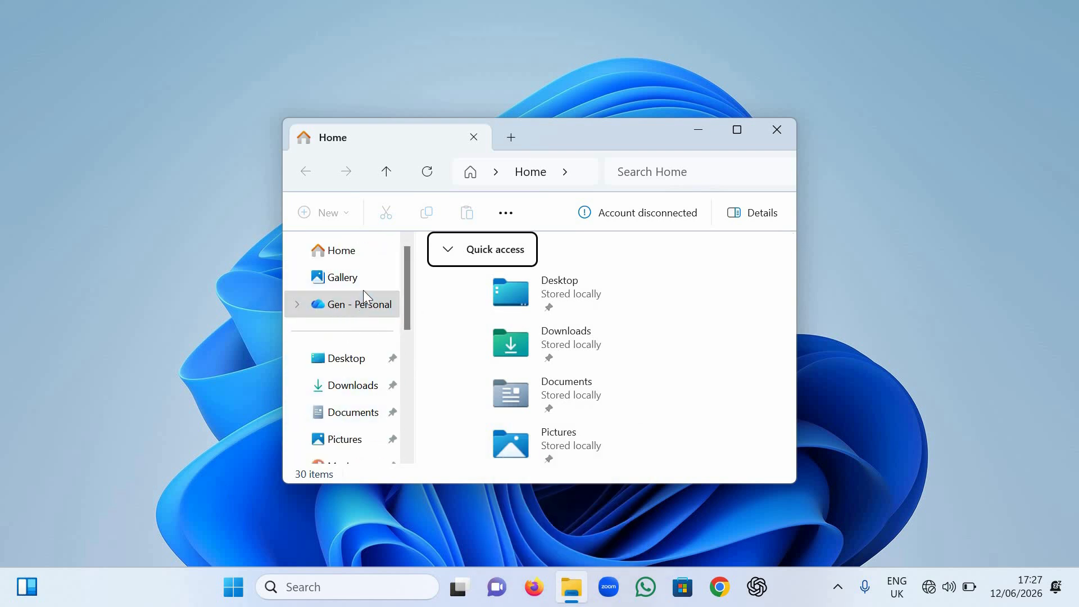
pyautogui.scroll(-5, 363, 292)
pyautogui.click(337, 408)
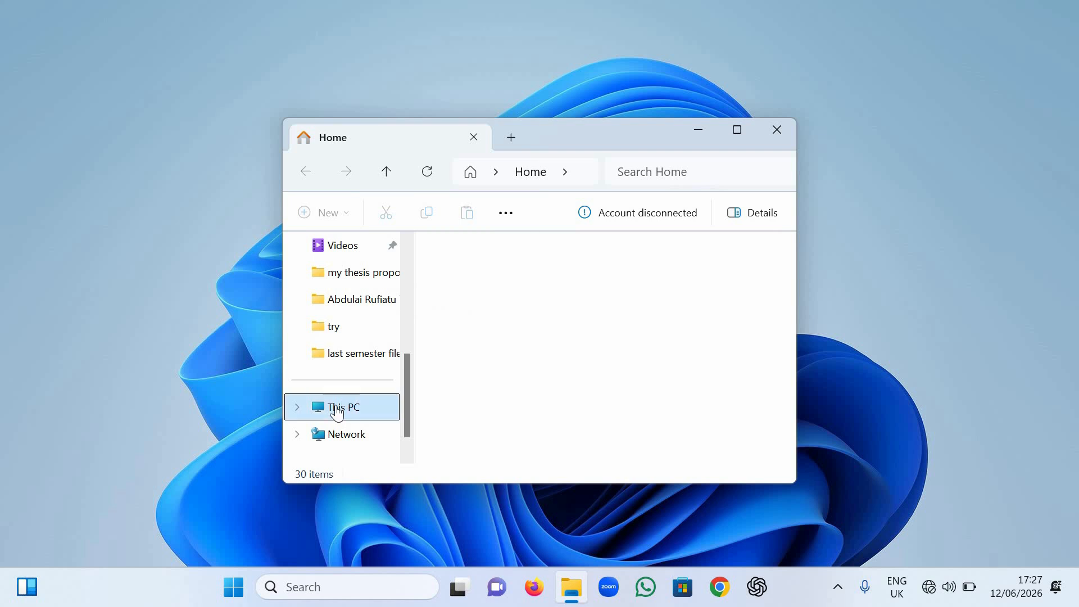
pyautogui.moveTo(382, 140); pyautogui.dragTo(253, 116)
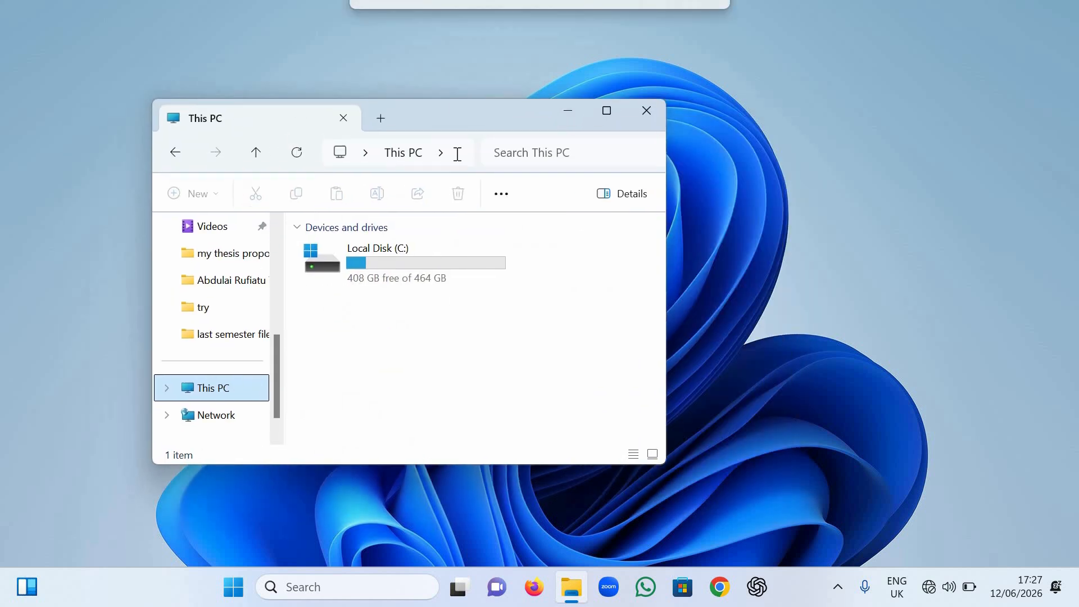
# Examine the free space and total size of Local Disk (C:) under Devices and drives
pyautogui.click(412, 273)
pyautogui.click(427, 316)
pyautogui.click(420, 271)
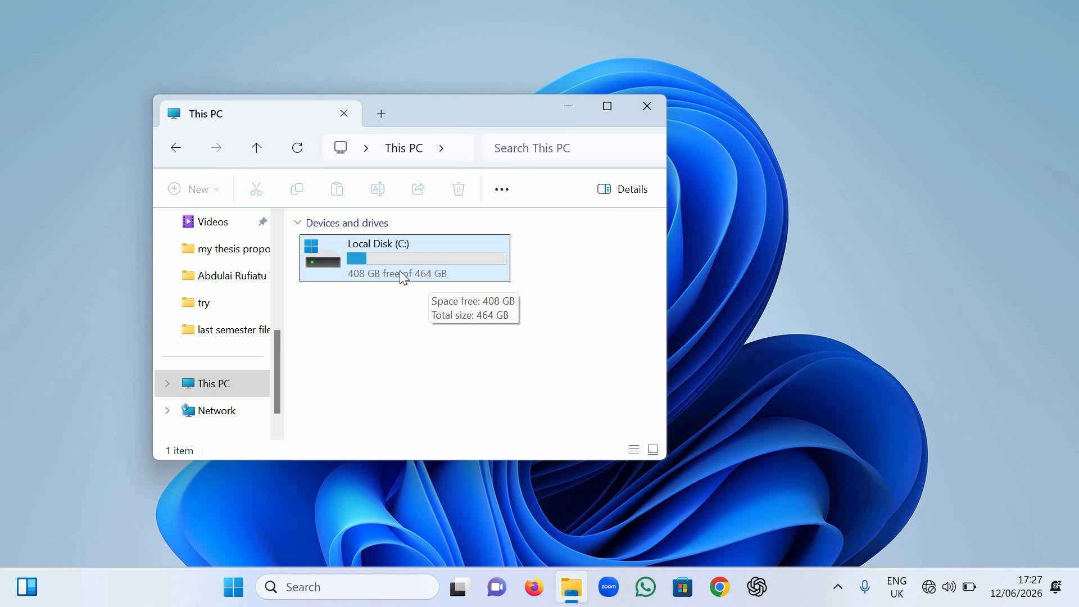
pyautogui.click(420, 330)
pyautogui.click(367, 277)
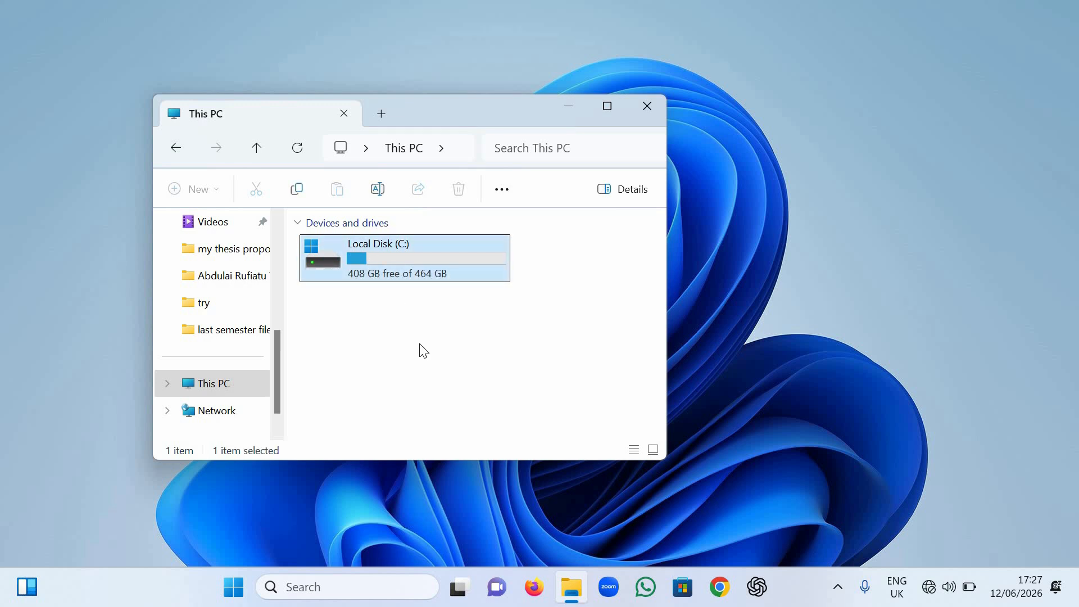
pyautogui.click(361, 286)
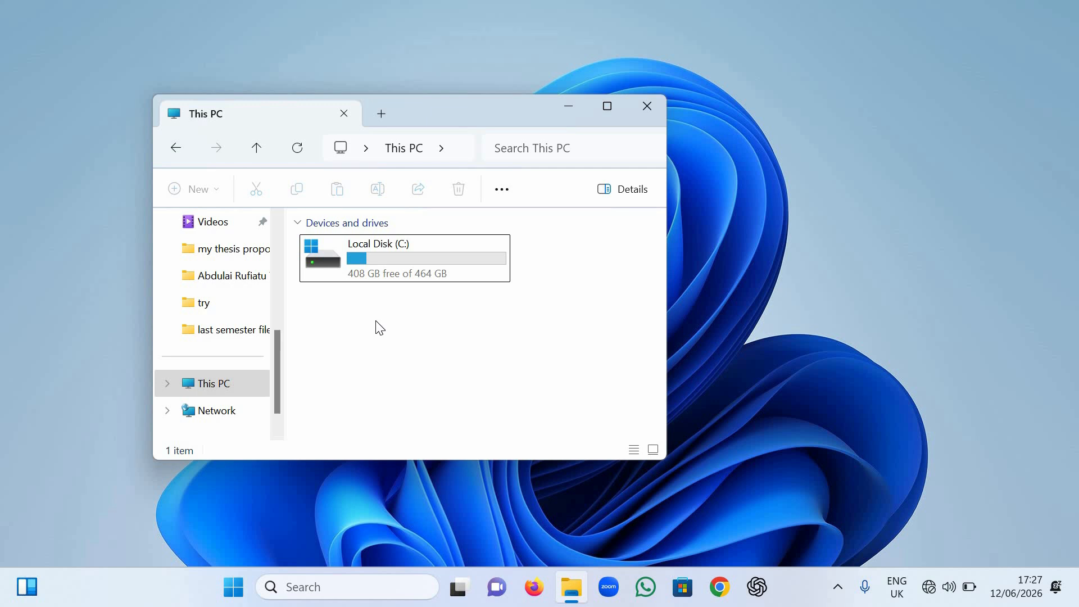
pyautogui.click(362, 262)
pyautogui.click(483, 383)
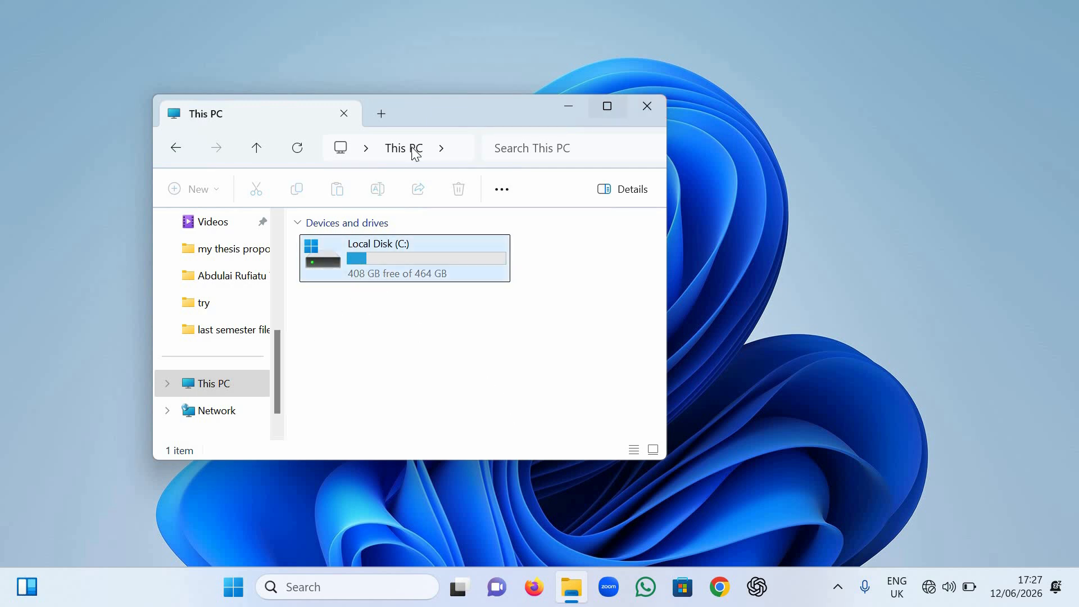
# Shift the This PC window slightly and open Disk Management
pyautogui.moveTo(423, 105); pyautogui.dragTo(431, 87)
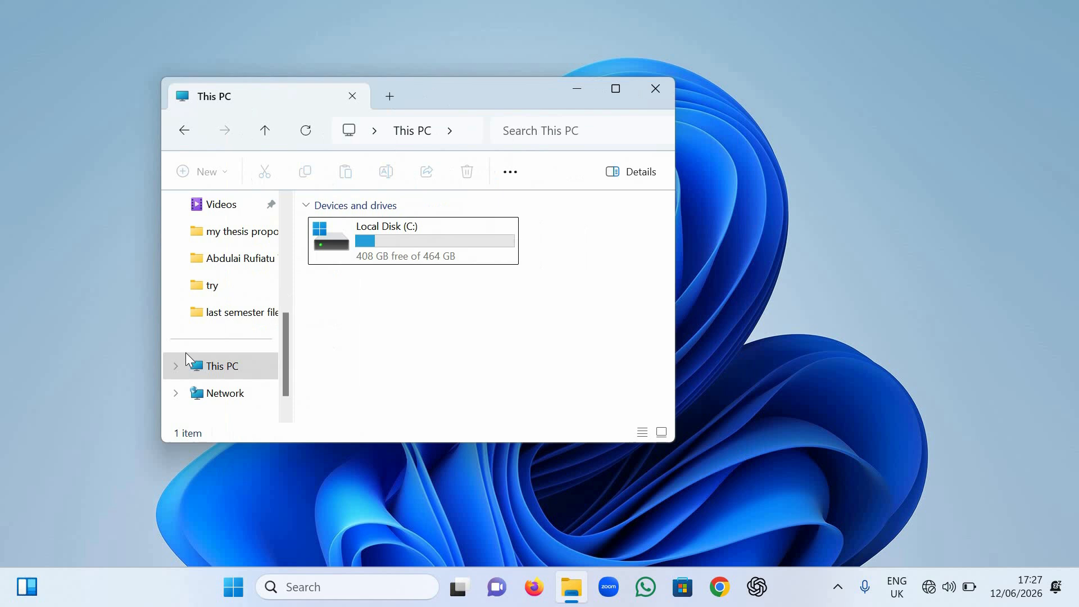
pyautogui.rightClick(234, 591)
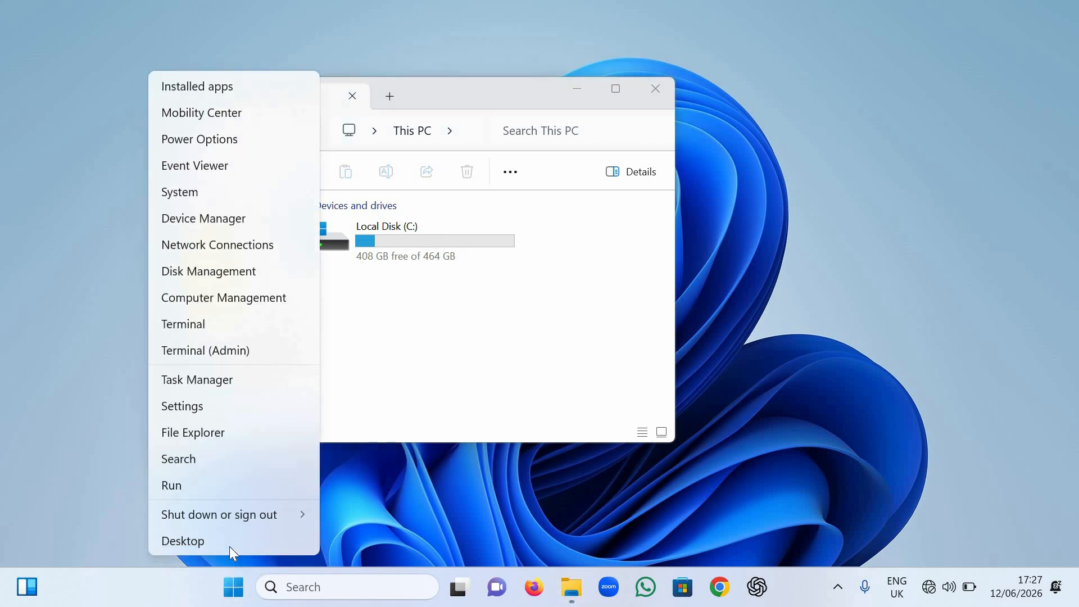
pyautogui.click(205, 272)
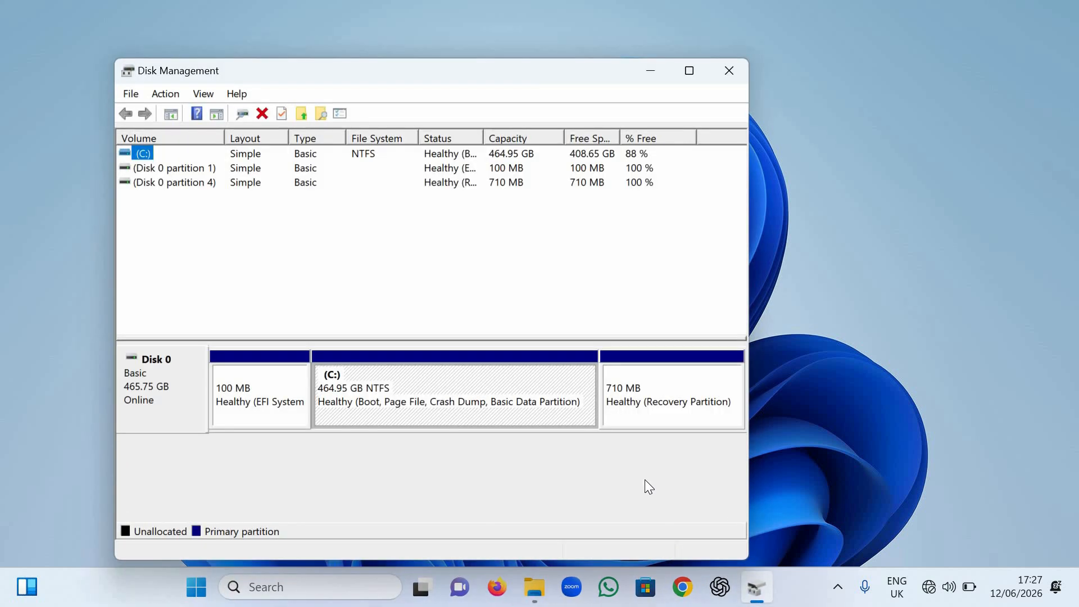
# Close the open Disk Management window and launch the utility again with the Run command diskmgmt.msc
pyautogui.press('super+r')
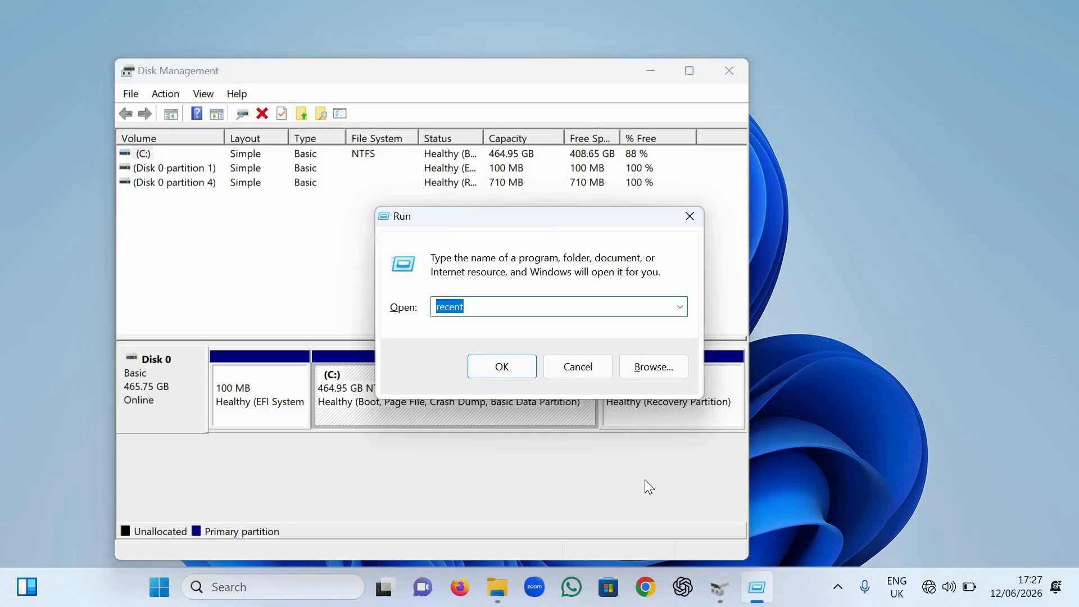
pyautogui.press('BackSpace')
pyautogui.write('diskmgmt.')
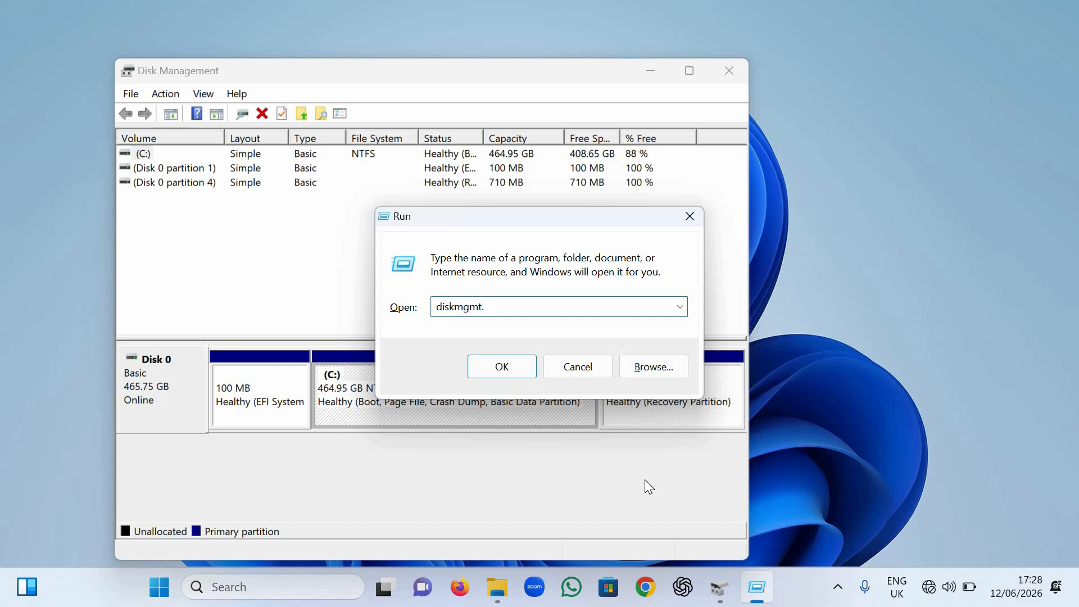
pyautogui.write('msc')
pyautogui.click(729, 70)
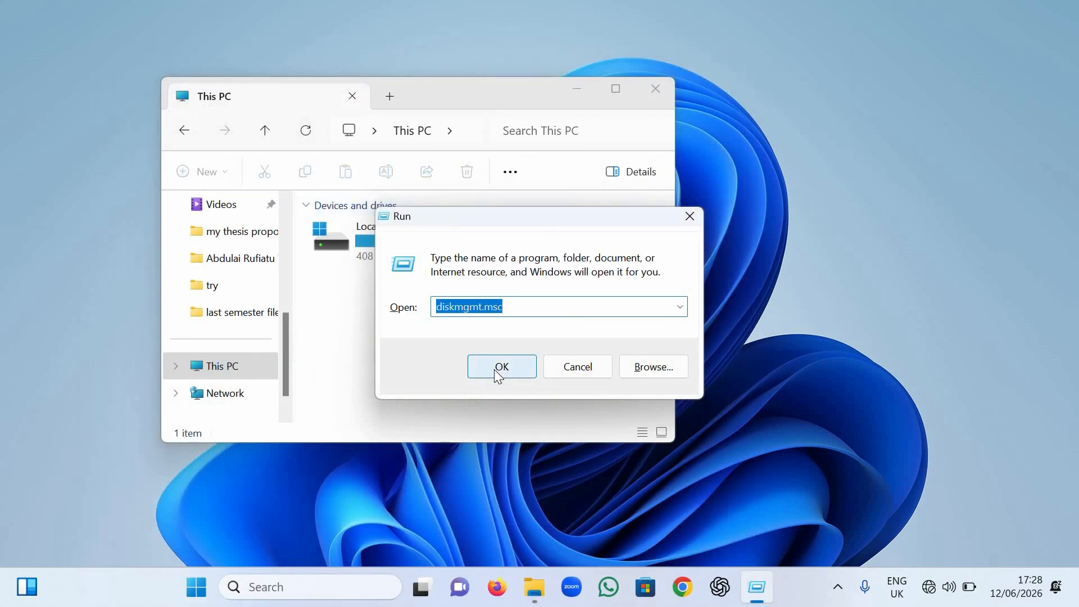
pyautogui.click(494, 369)
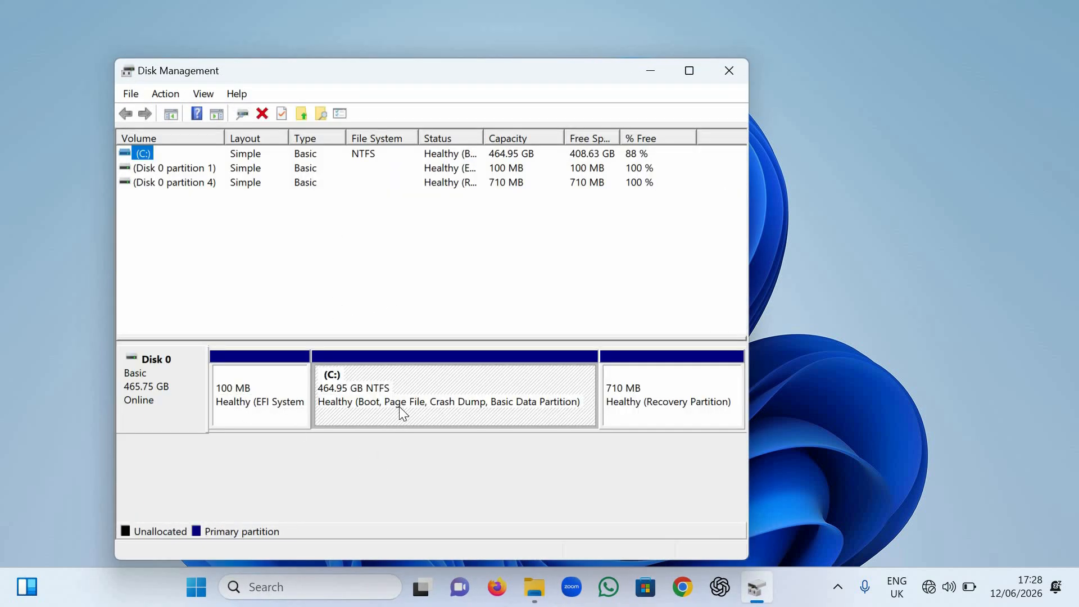
# Inspect the EFI system, C: and recovery partitions on Disk 0 in Disk Management
pyautogui.moveTo(326, 79); pyautogui.dragTo(643, 81)
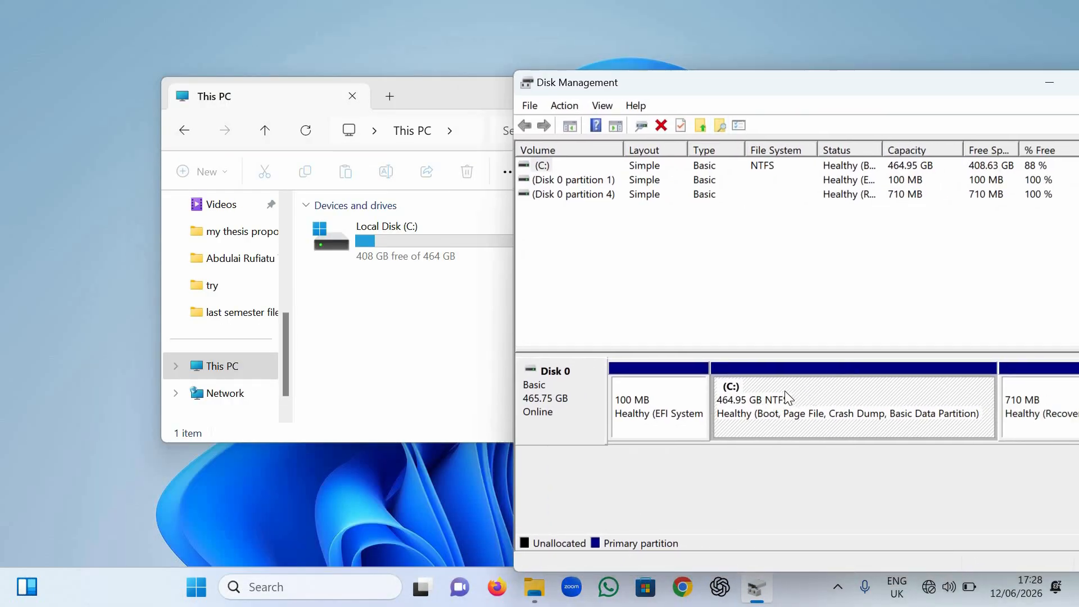
pyautogui.moveTo(766, 84); pyautogui.dragTo(510, 94)
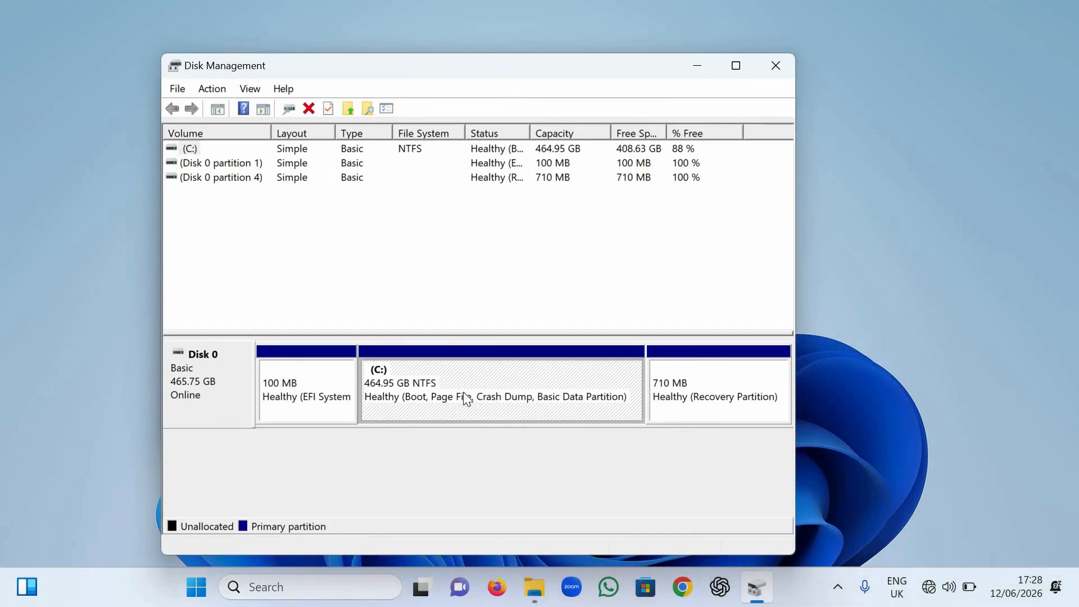
pyautogui.click(301, 388)
pyautogui.click(529, 389)
pyautogui.click(713, 391)
pyautogui.click(308, 397)
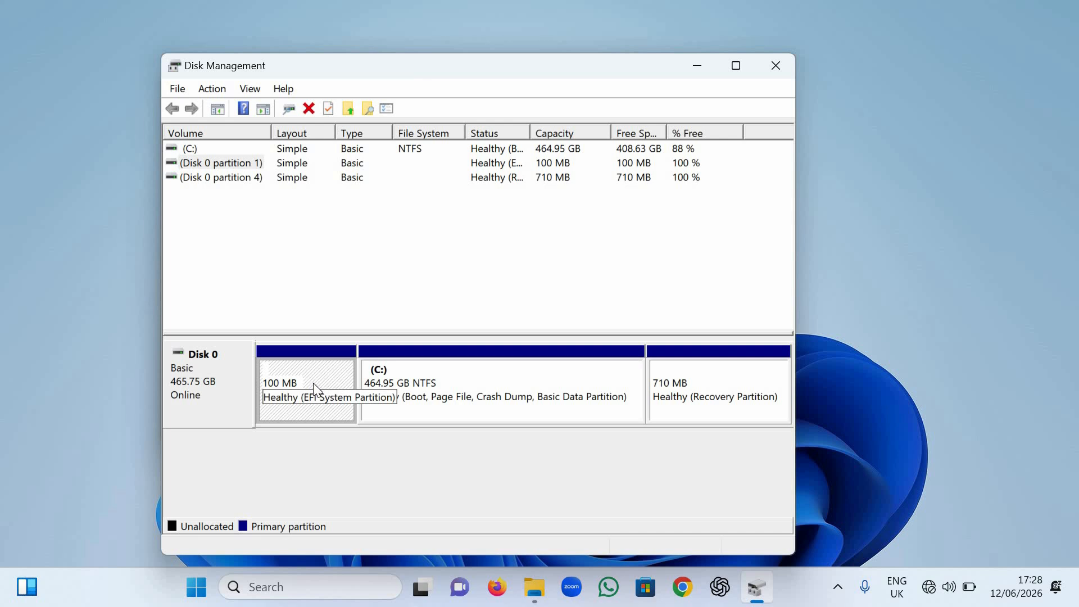
pyautogui.click(464, 400)
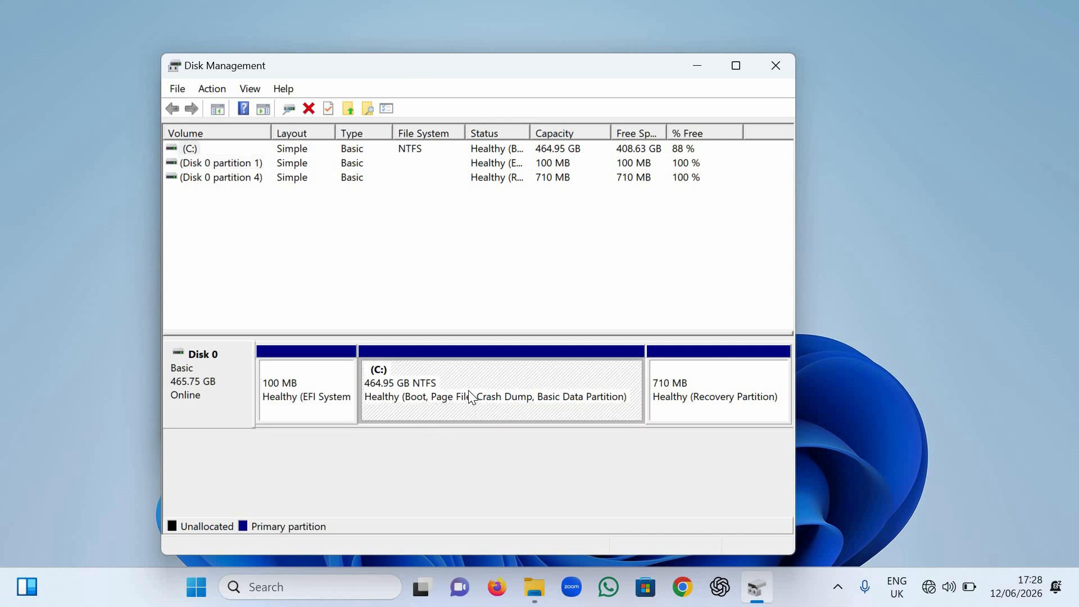
# Compare the size of Local Disk (C:) in This PC with the C: partition in Disk Management
pyautogui.moveTo(373, 71); pyautogui.dragTo(639, 79)
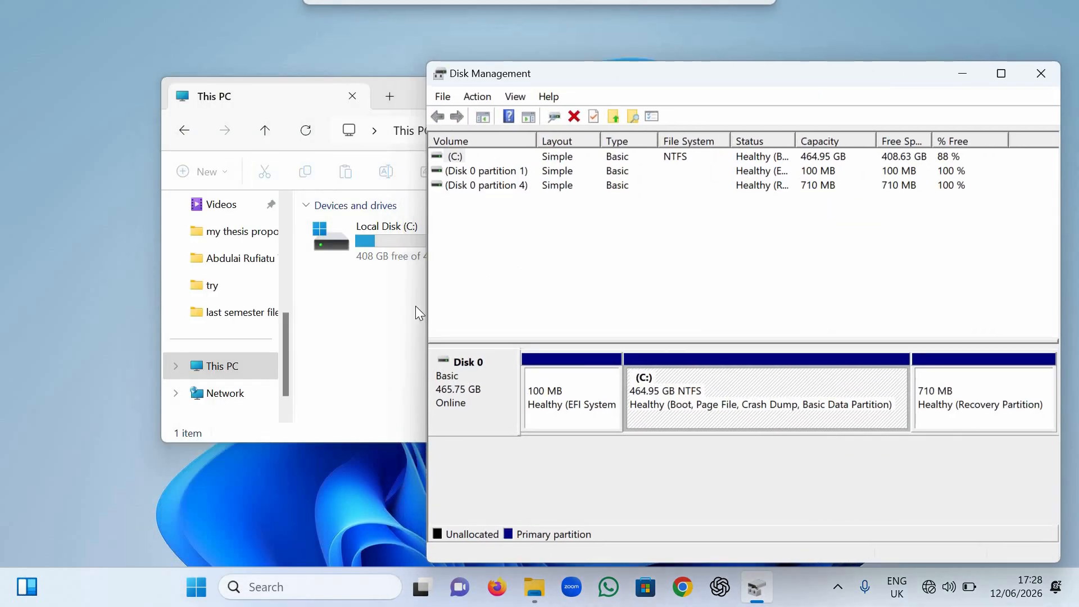
pyautogui.click(429, 262)
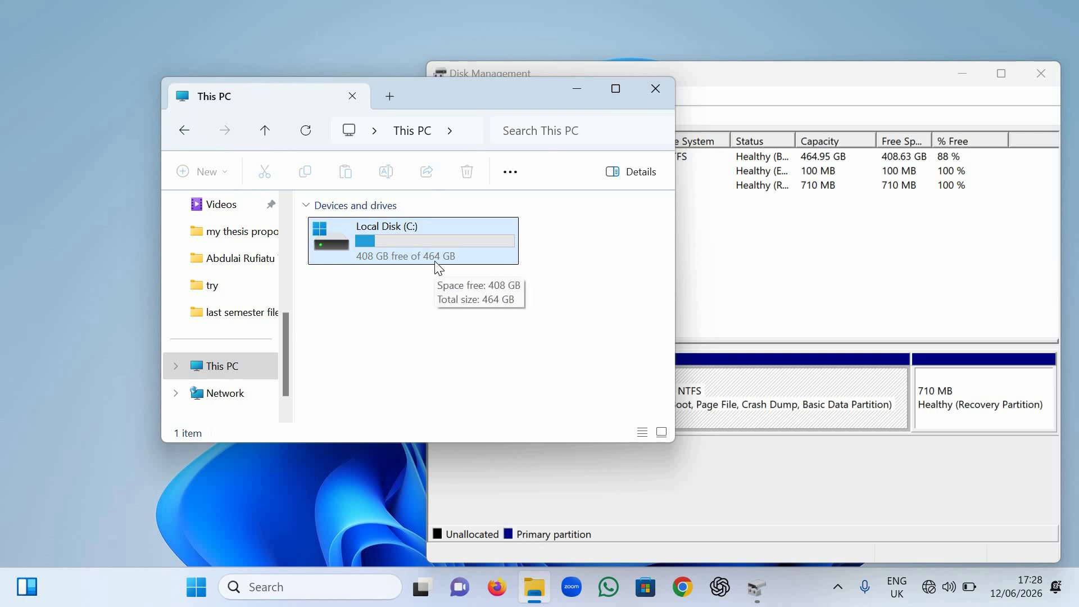
pyautogui.click(766, 399)
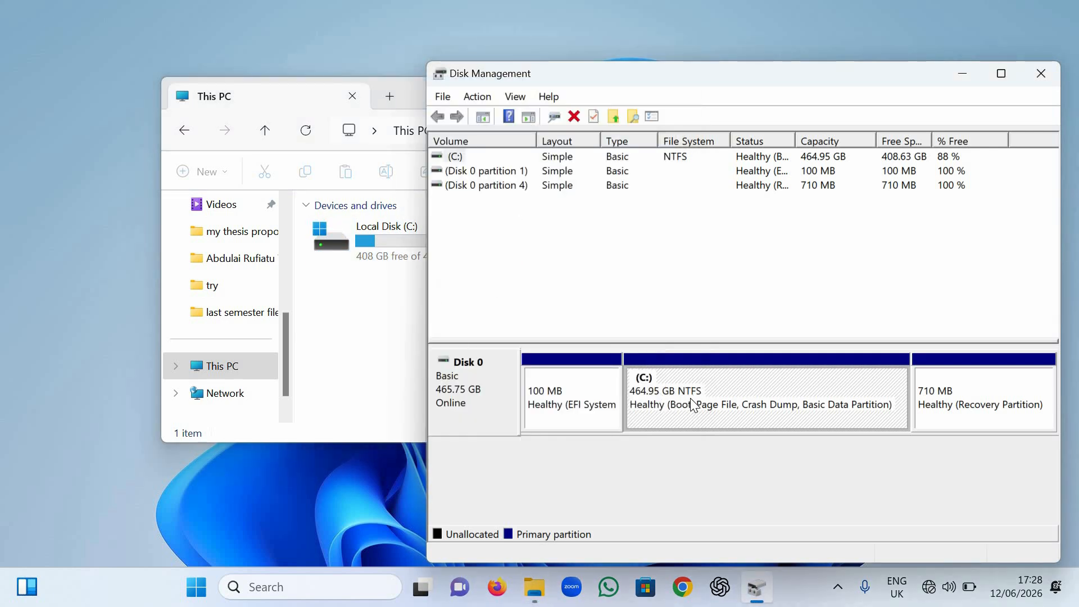
pyautogui.moveTo(799, 79); pyautogui.dragTo(607, 77)
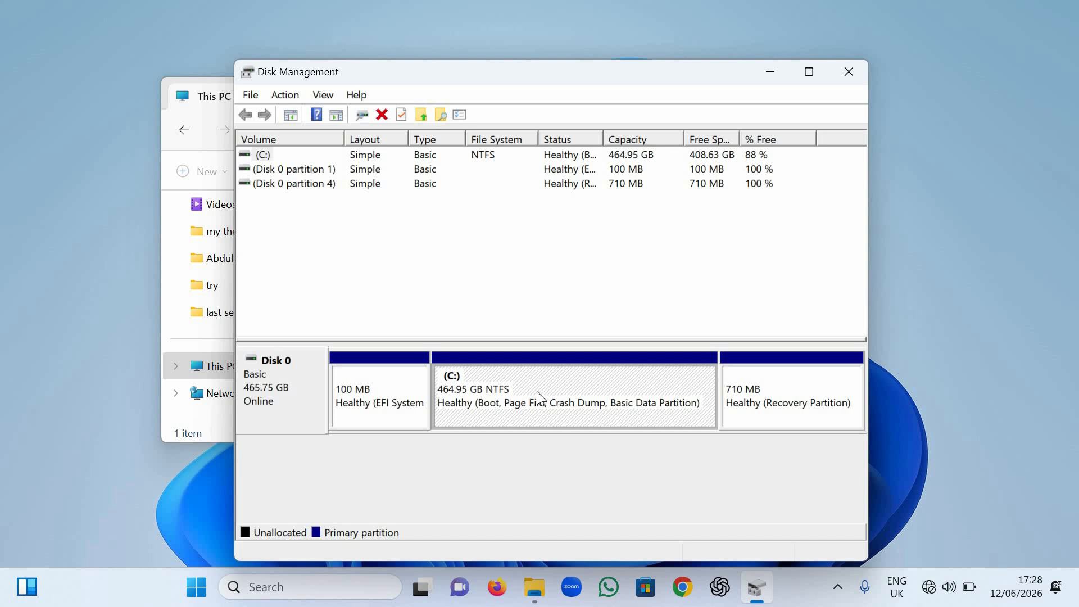
# Shrink the C: volume on Disk 0 by 100000 MB to free up unallocated space
pyautogui.rightClick(537, 387)
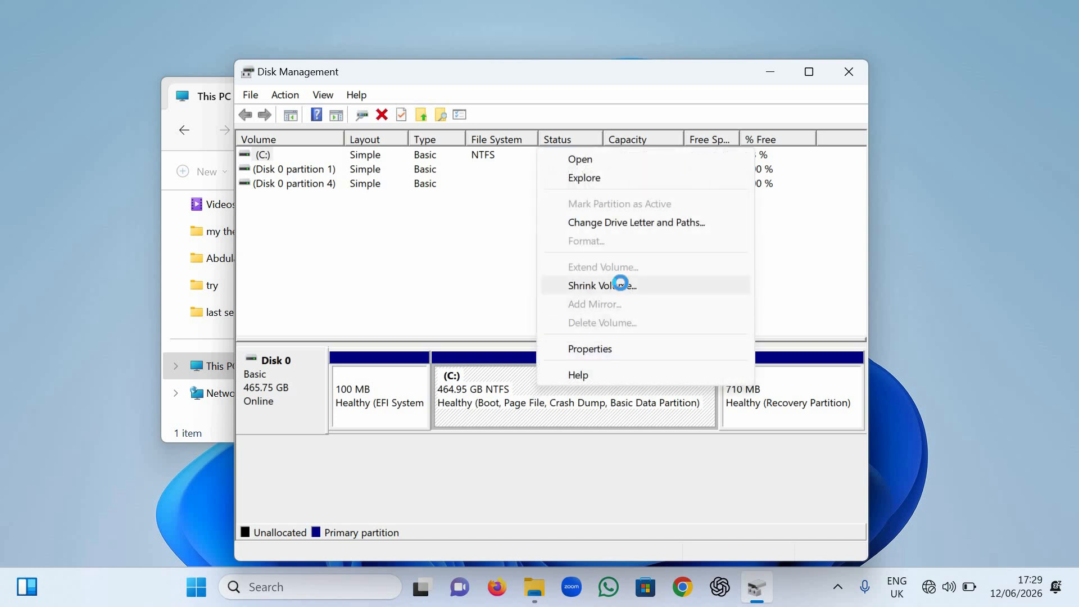
pyautogui.click(625, 285)
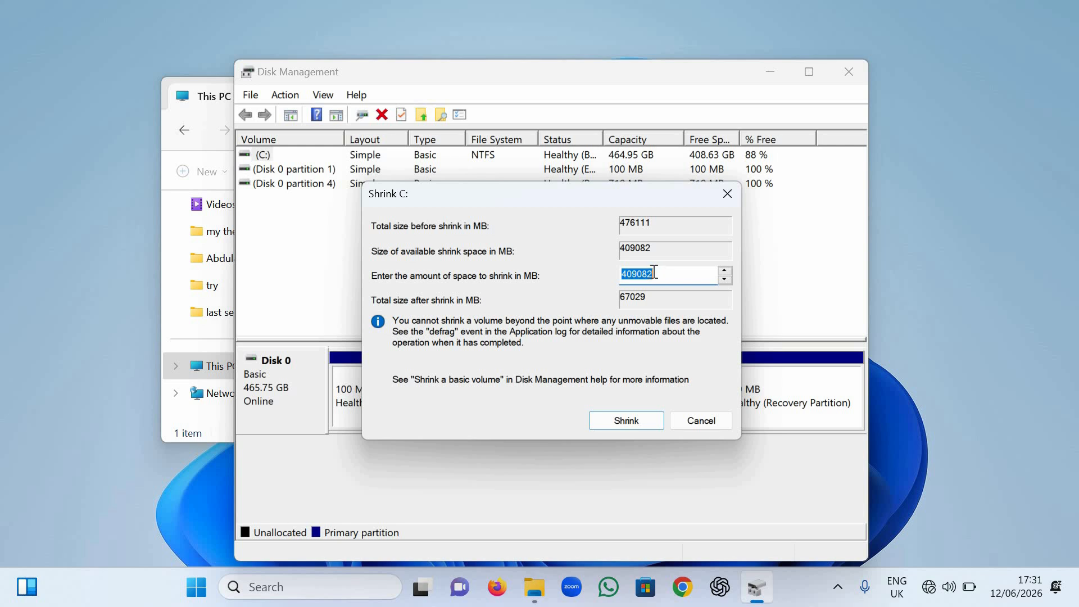
pyautogui.press('BackSpace')
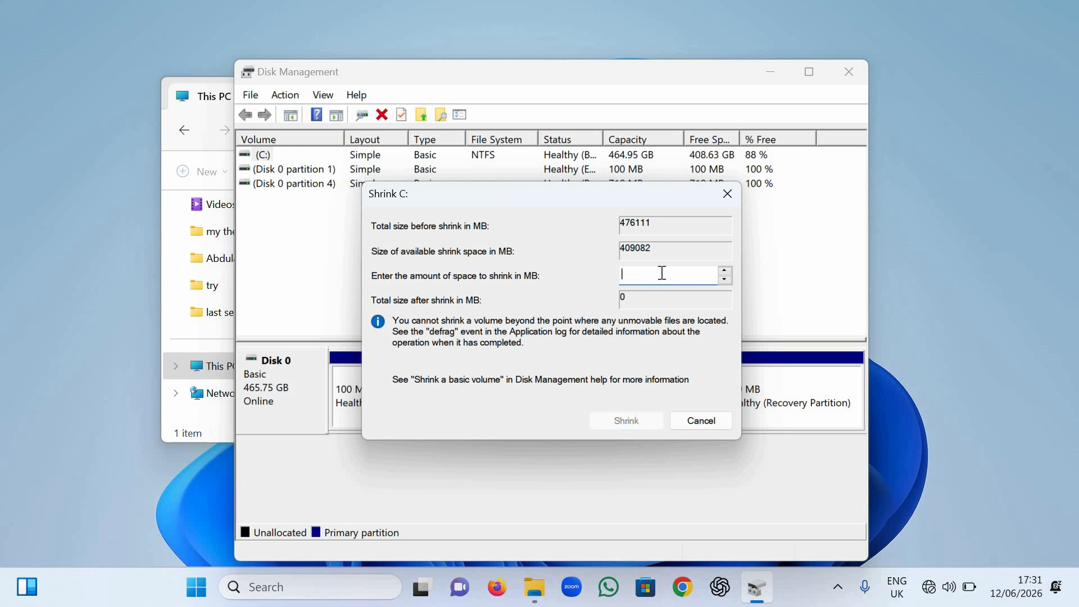
pyautogui.write('1')
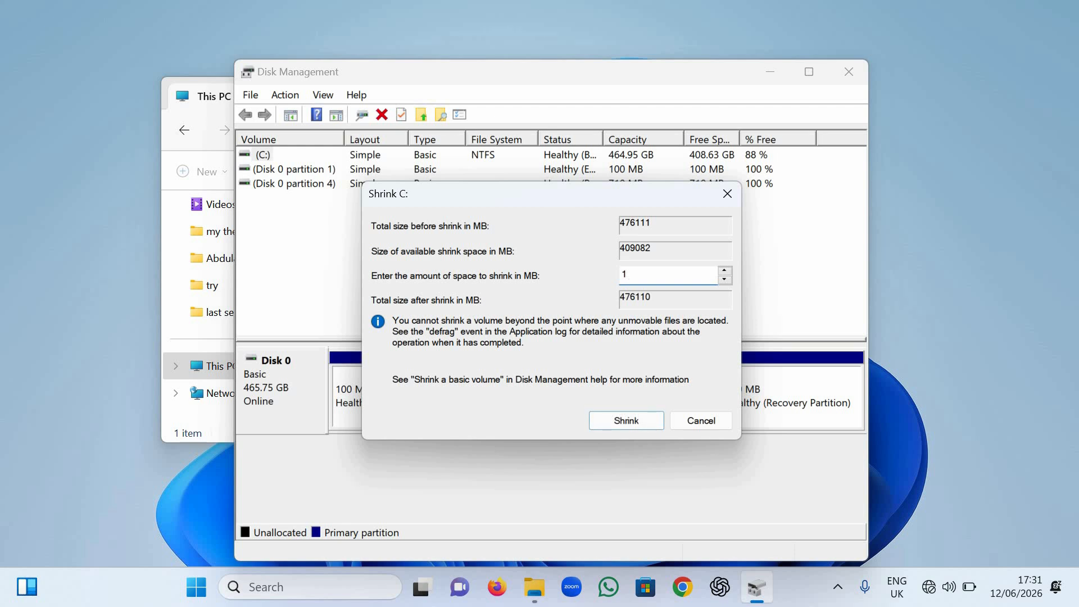
pyautogui.write('00000')
pyautogui.doubleClick(670, 276)
pyautogui.click(666, 278)
pyautogui.click(624, 422)
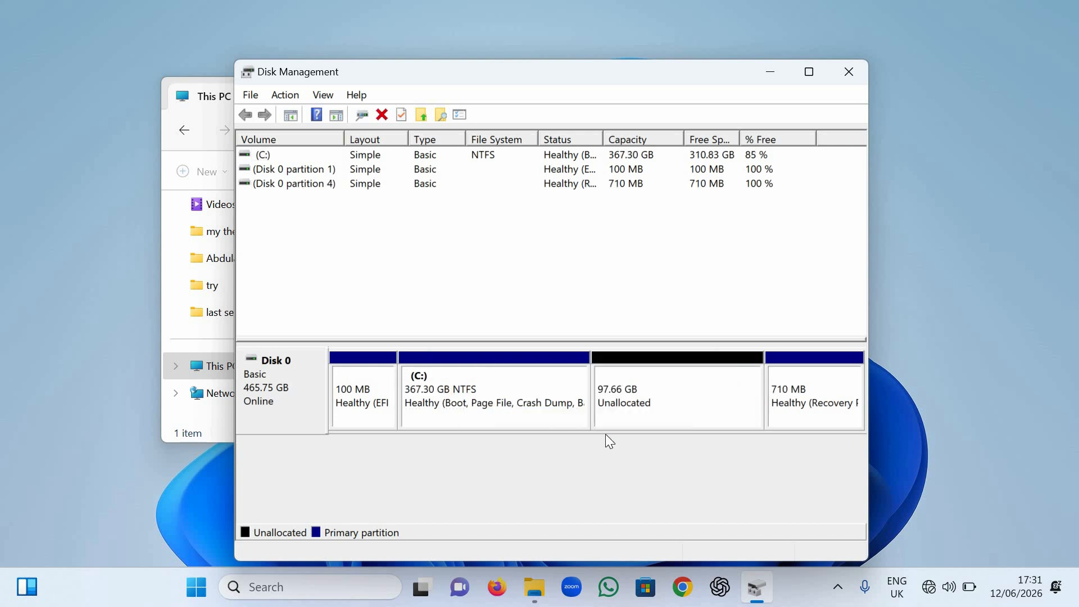
# Inspect the unallocated space and the shrunken C: partition, and arrange This PC beside Disk Management
pyautogui.click(627, 407)
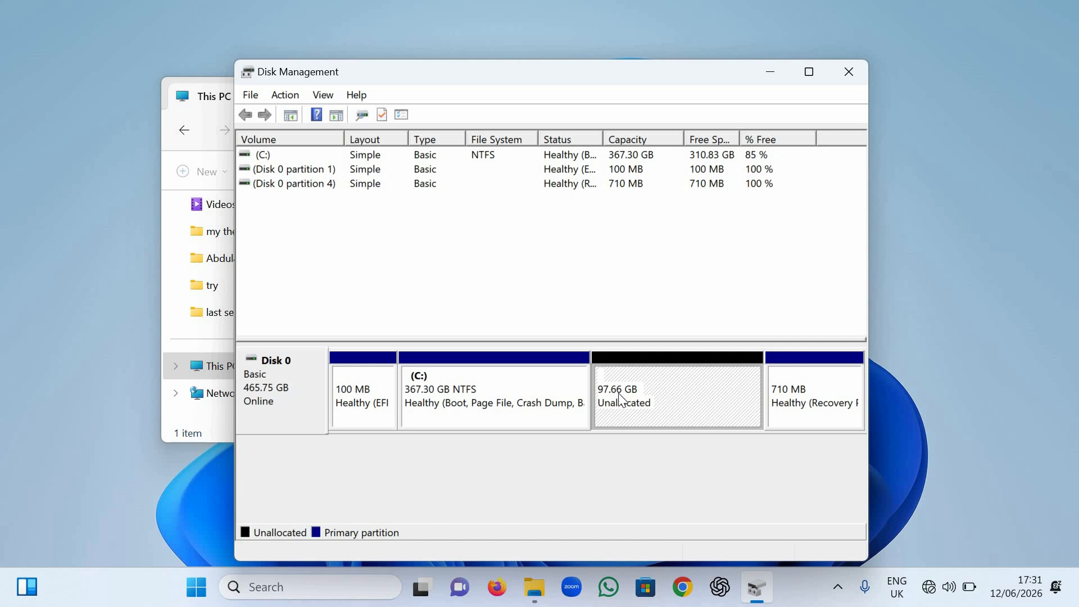
pyautogui.click(457, 406)
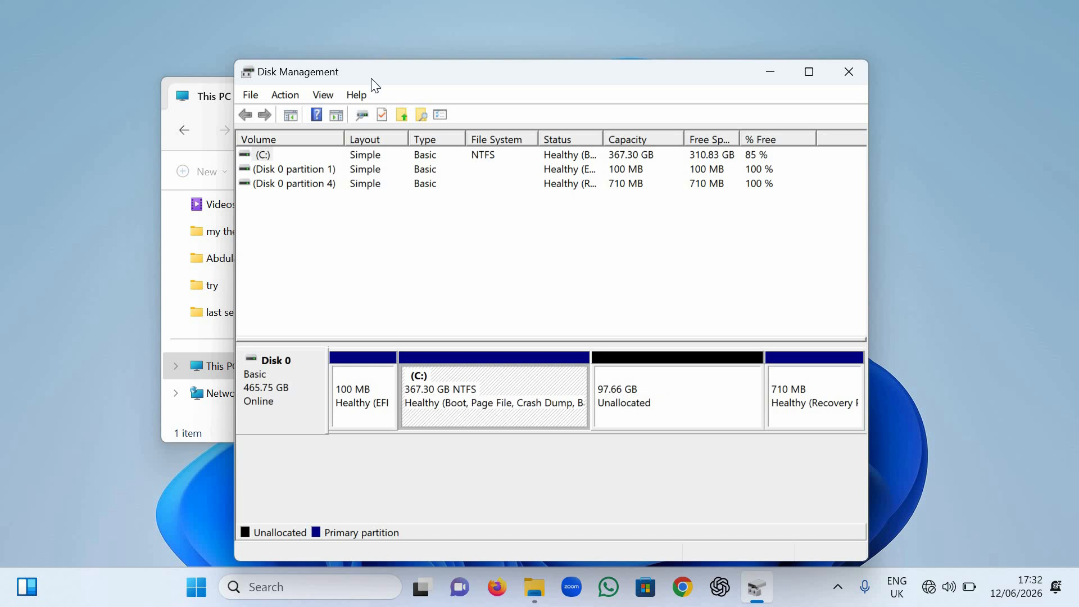
pyautogui.moveTo(375, 85); pyautogui.dragTo(622, 83)
pyautogui.moveTo(430, 97); pyautogui.dragTo(339, 89)
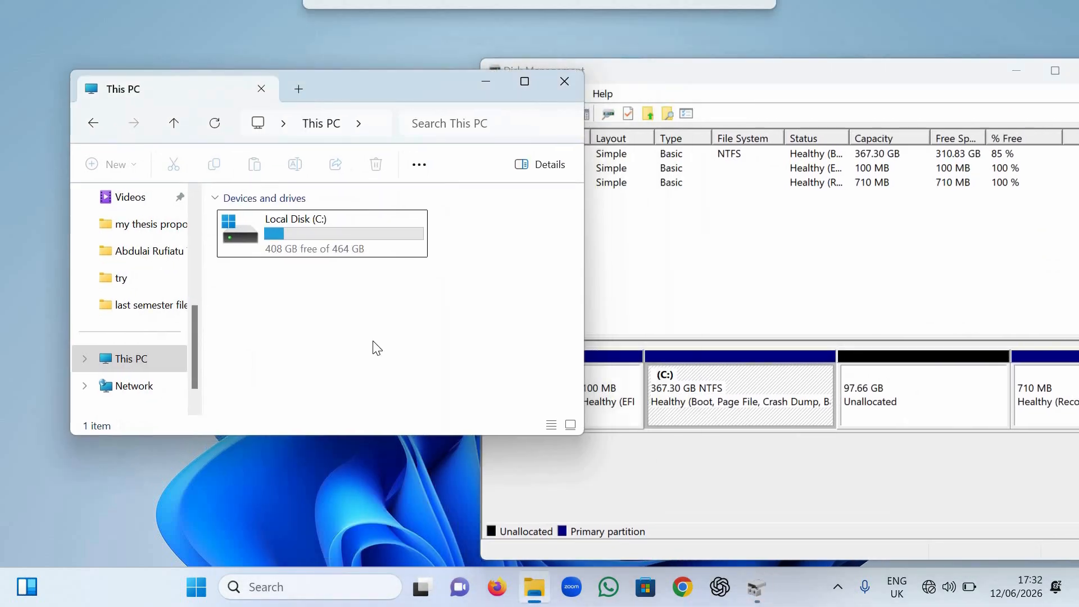
# Check the updated size and free space of Local Disk (C:) in This PC
pyautogui.click(250, 222)
pyautogui.rightClick(298, 301)
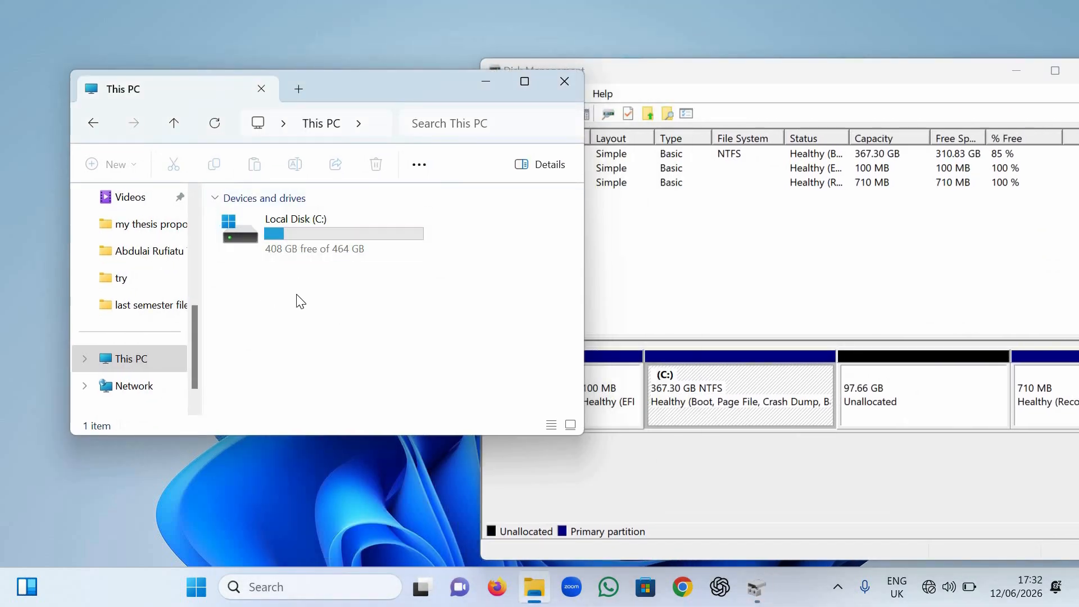
pyautogui.click(345, 318)
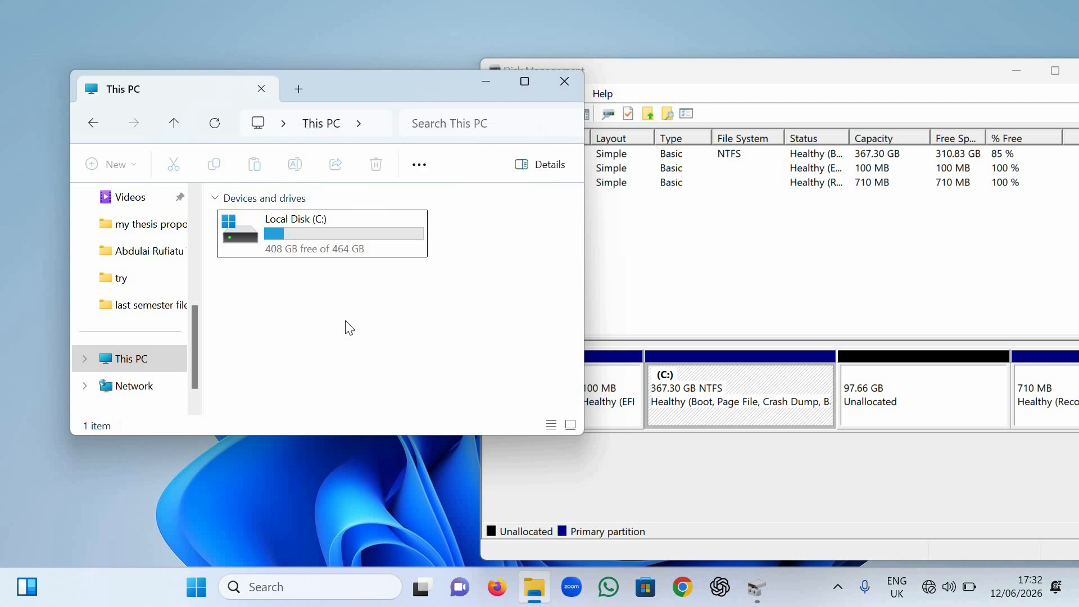
pyautogui.click(344, 361)
pyautogui.moveTo(313, 249)
# Select the unallocated space on Disk 0 and compare it with the drives listed in This PC
pyautogui.moveTo(800, 68); pyautogui.dragTo(596, 82)
pyautogui.click(695, 413)
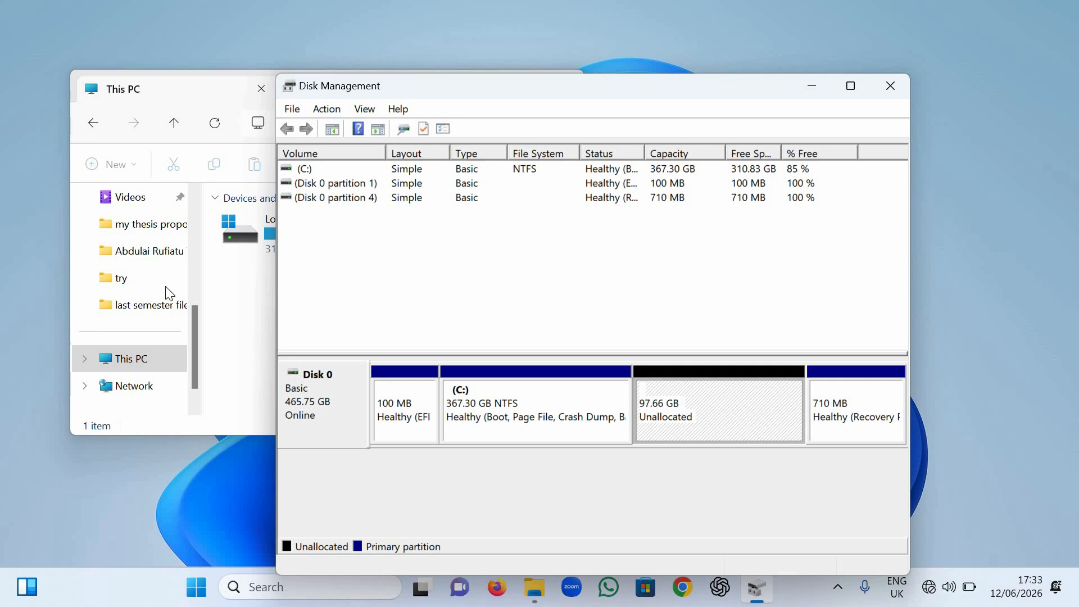
pyautogui.click(275, 266)
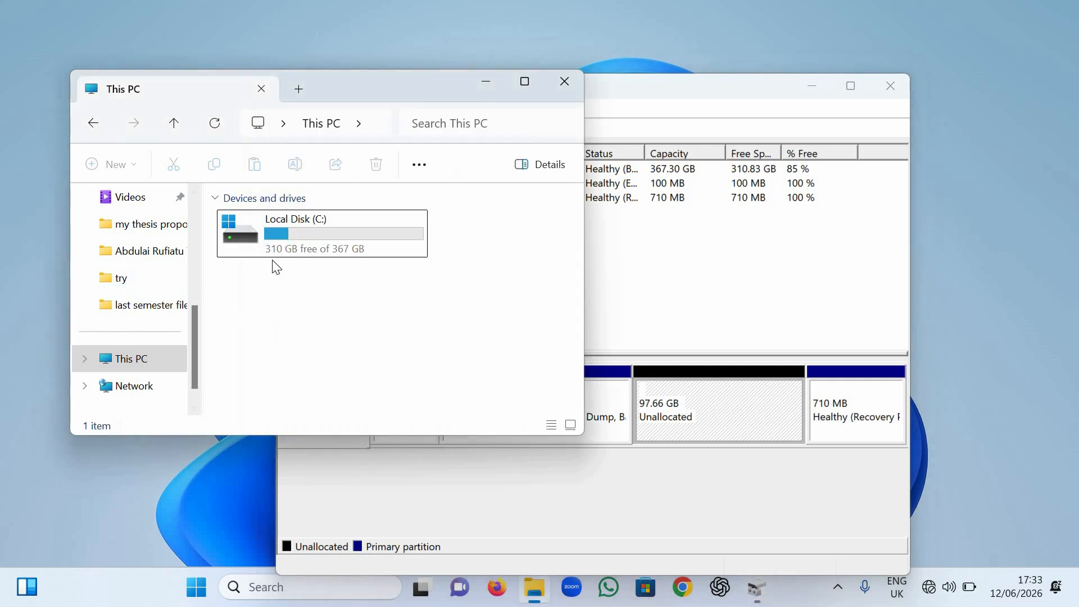
# Start a new simple volume in the unallocated space on Disk 0 and keep its size at 99999 MB
pyautogui.click(732, 461)
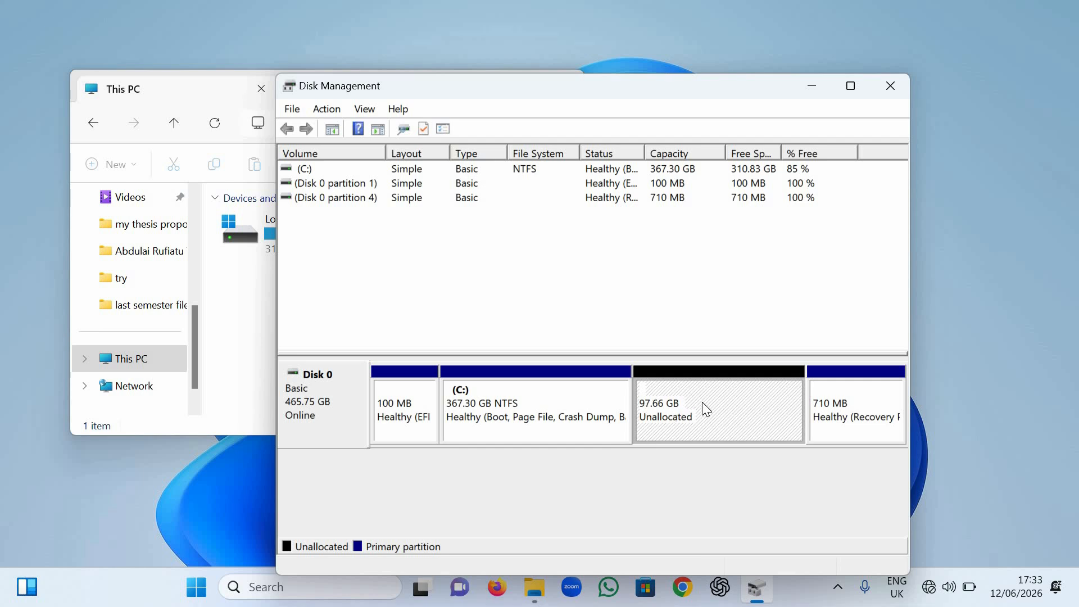
pyautogui.rightClick(703, 405)
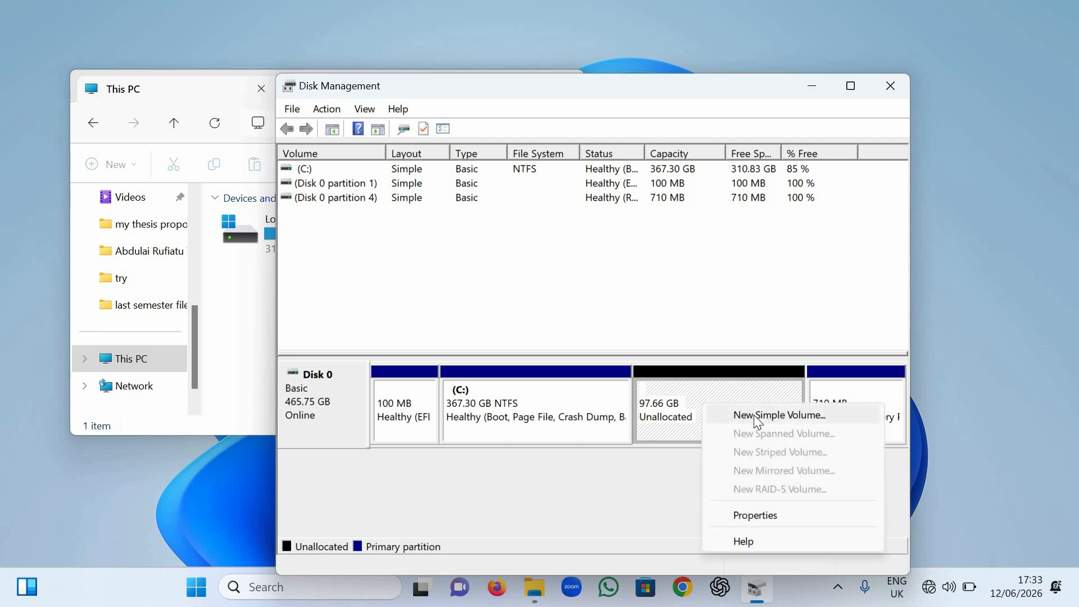
pyautogui.click(778, 415)
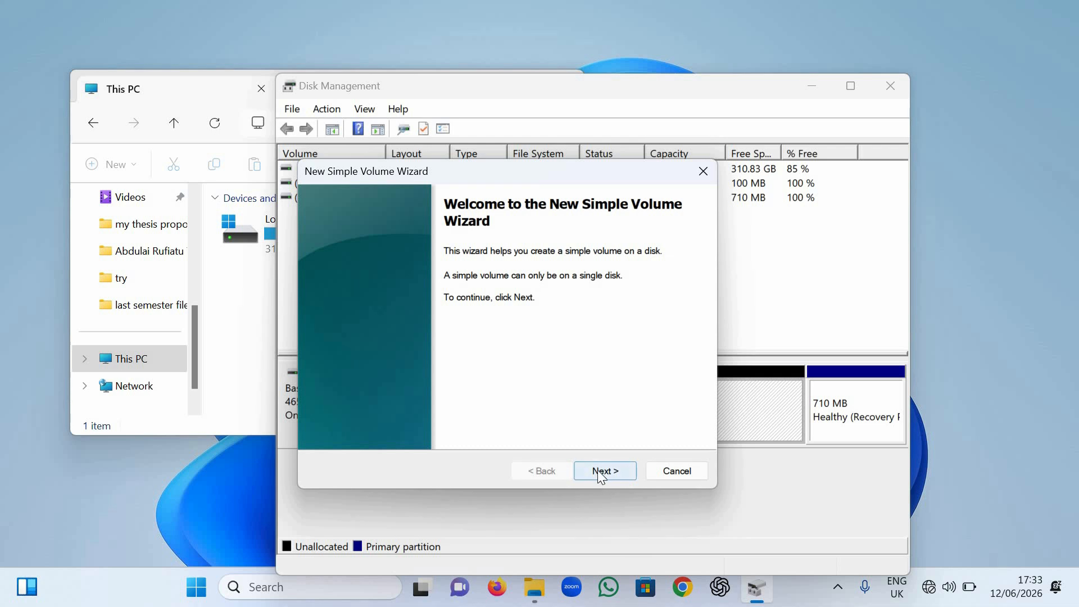
pyautogui.click(599, 472)
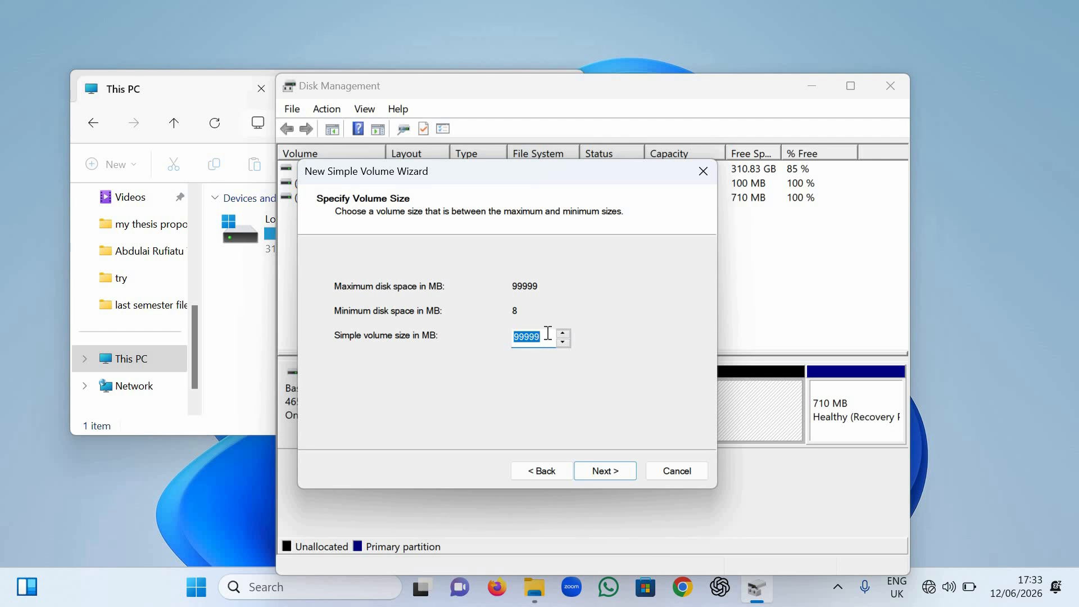
pyautogui.click(547, 341)
pyautogui.moveTo(552, 337); pyautogui.dragTo(404, 337)
pyautogui.click(544, 336)
pyautogui.click(595, 475)
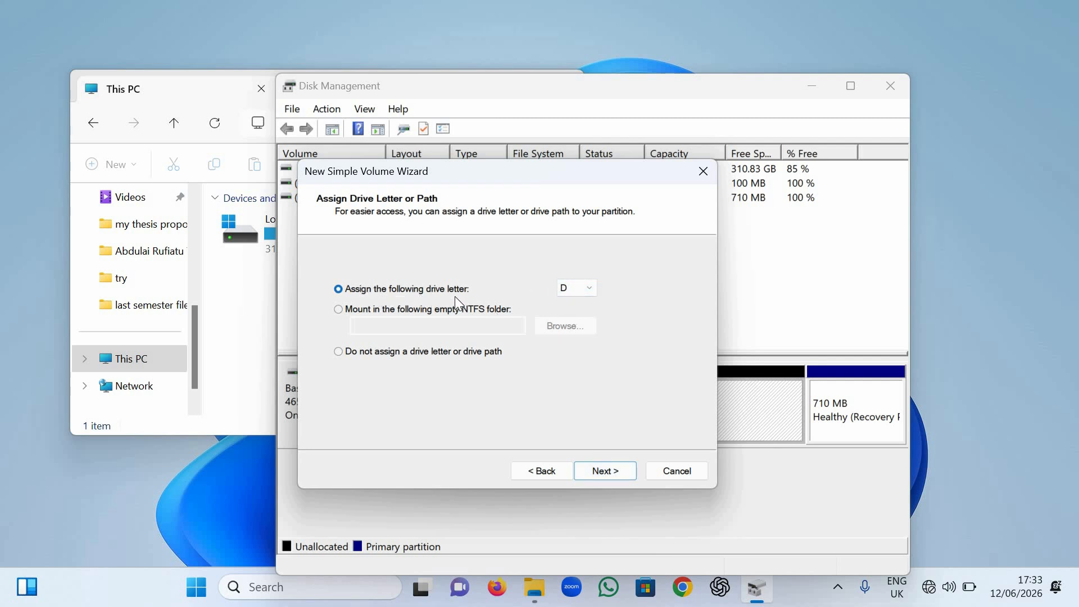
# Create the volume with drive letter D, quick-formatted as NTFS with the default allocation unit size and the label New Volume
pyautogui.click(584, 289)
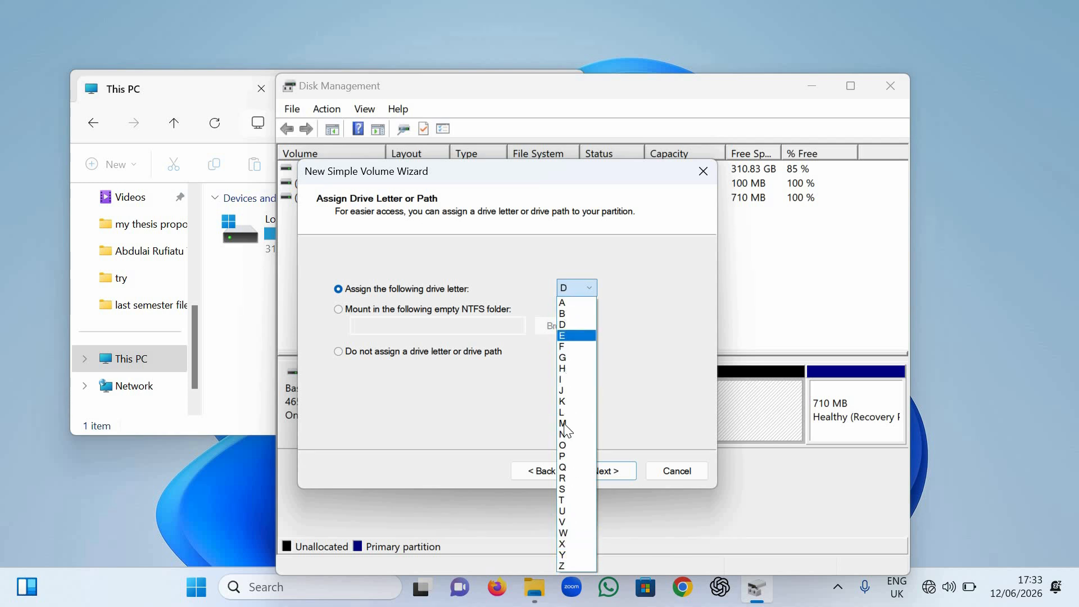
pyautogui.click(576, 325)
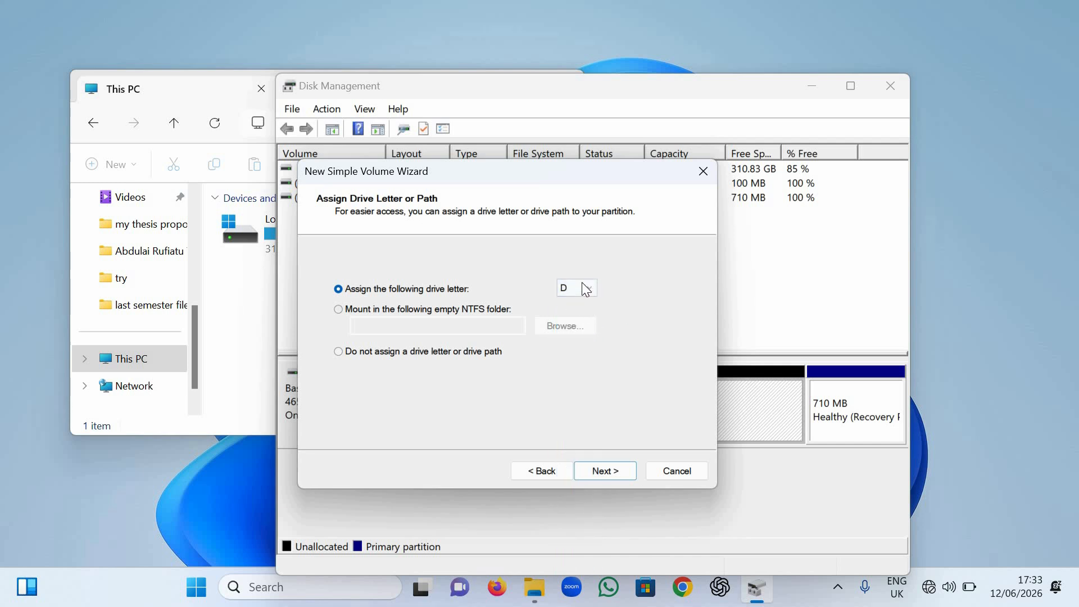
pyautogui.click(607, 470)
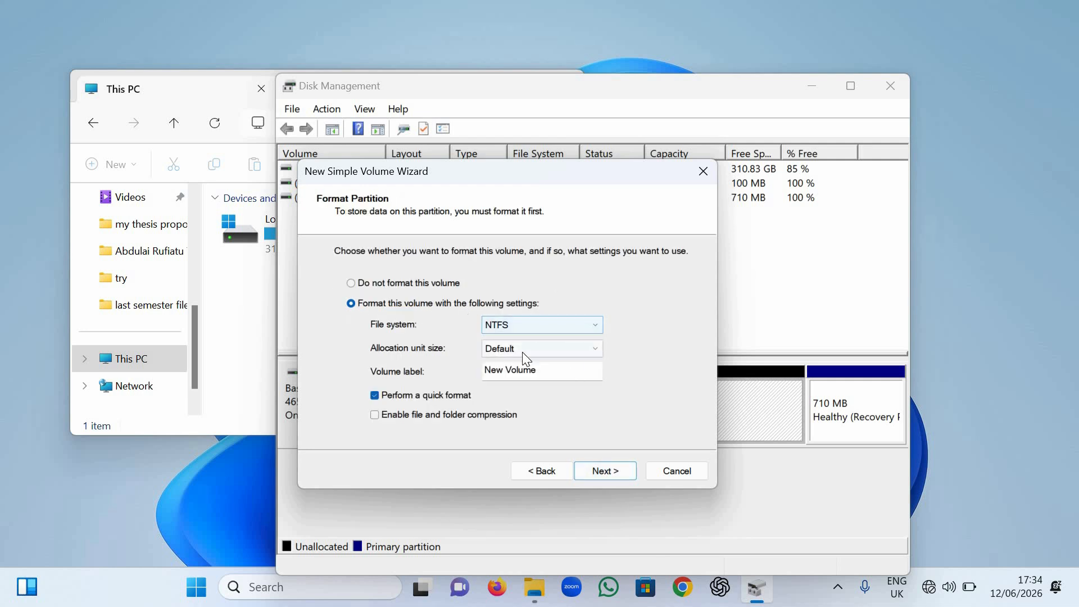
pyautogui.click(601, 472)
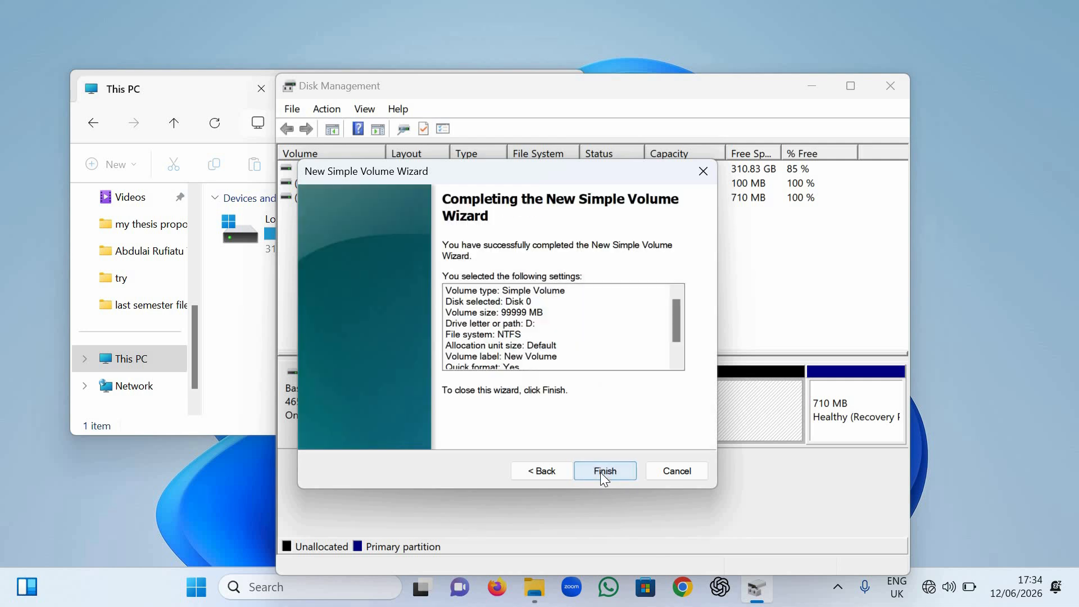
pyautogui.click(598, 470)
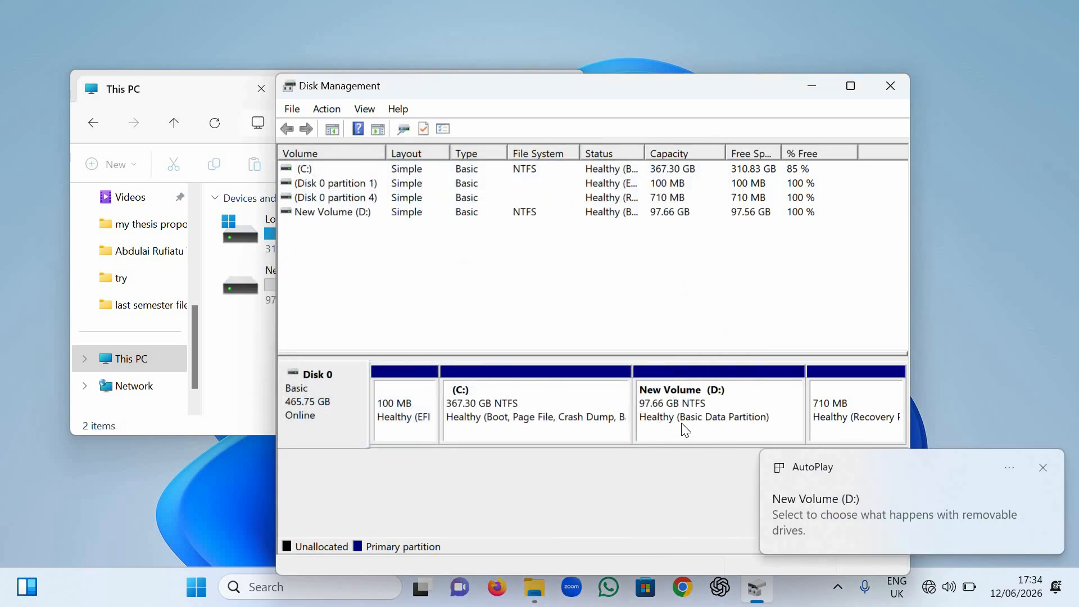
# Inspect the new D: partition on Disk 0 and check its entry beside Local Disk (C:) in This PC
pyautogui.click(682, 425)
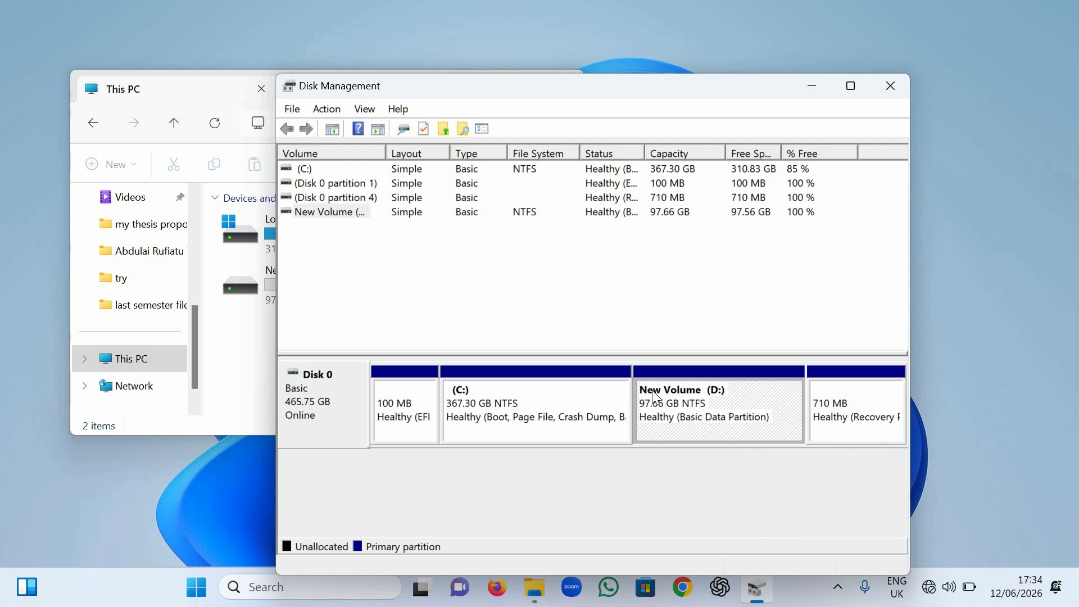
pyautogui.click(234, 361)
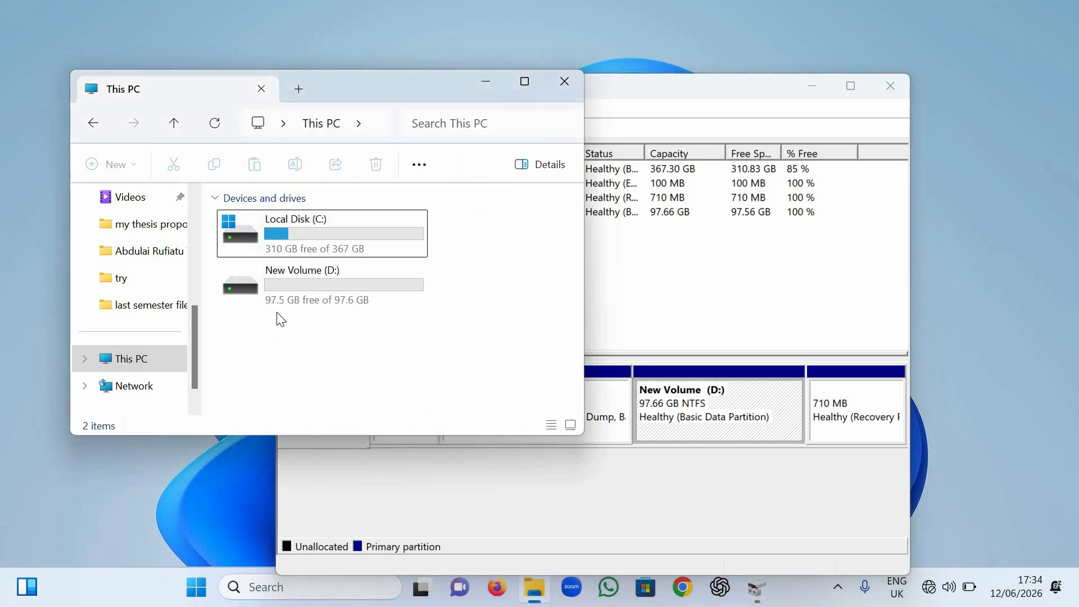
pyautogui.click(306, 293)
pyautogui.rightClick(310, 352)
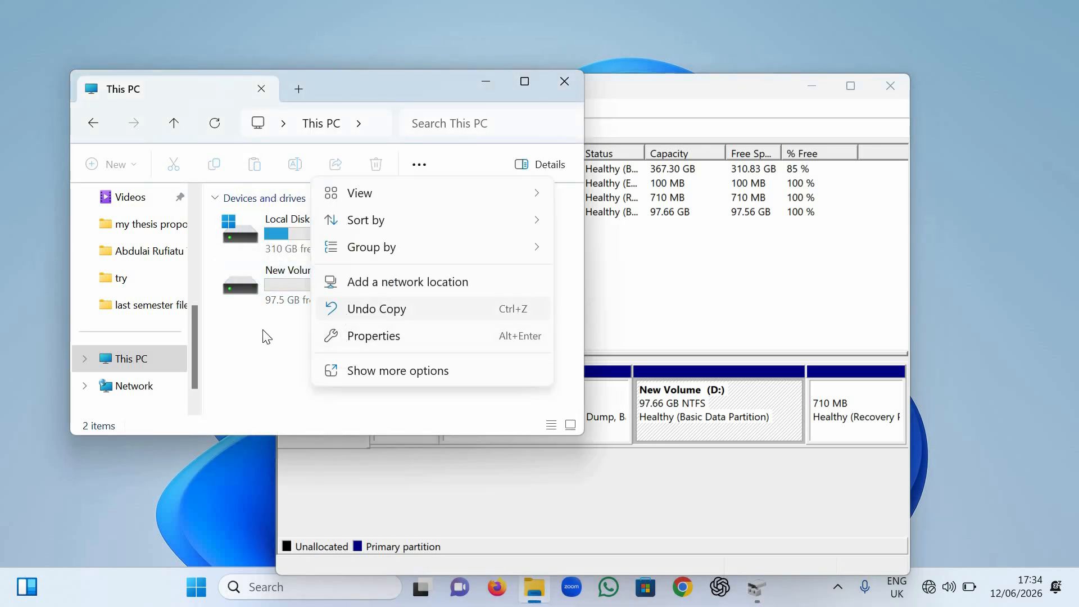
pyautogui.click(281, 284)
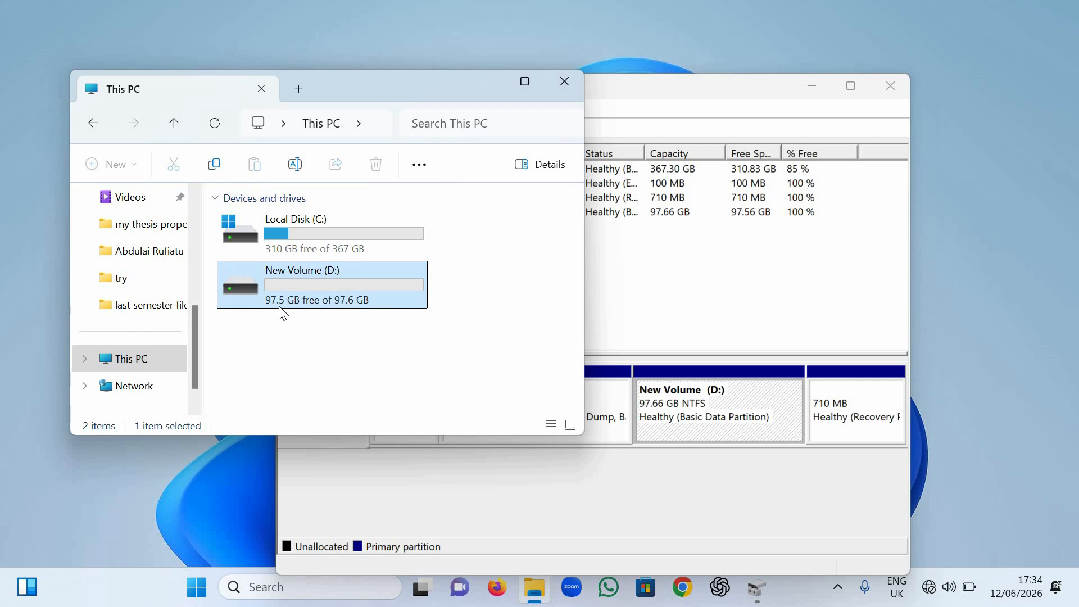
pyautogui.click(449, 337)
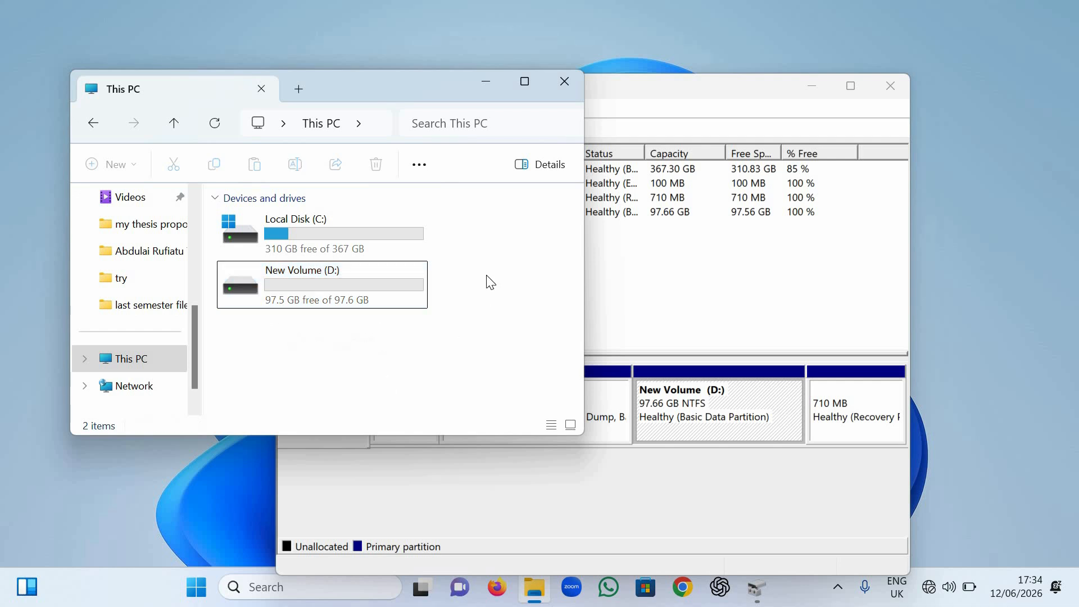
pyautogui.rightClick(448, 262)
pyautogui.press('Escape')
pyautogui.rightClick(450, 263)
pyautogui.click(508, 342)
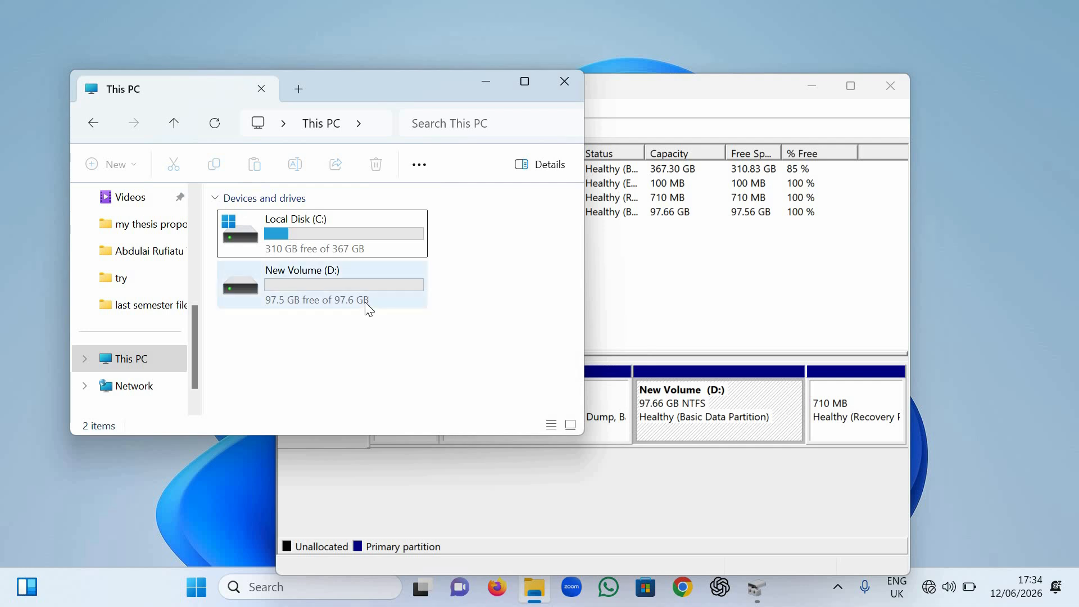